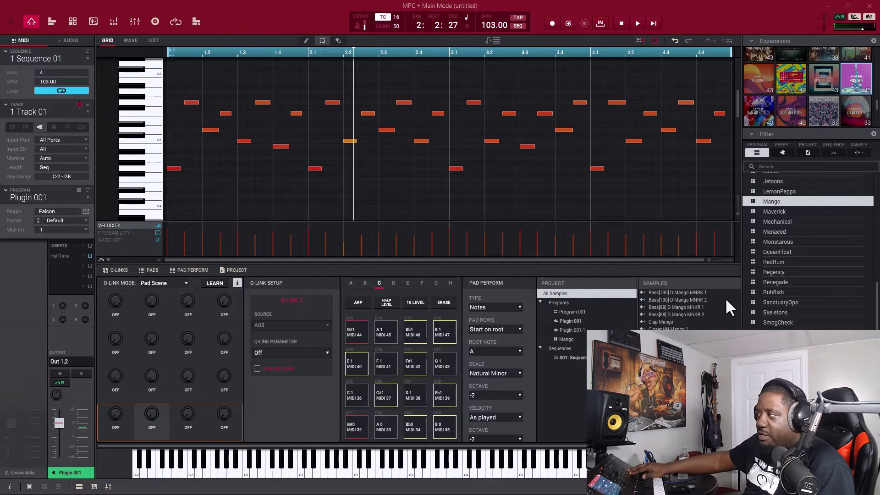
# Step: Start sequence playback, switch to Track 02 and unmute its Plugin 001-1 program
pyautogui.press('space')
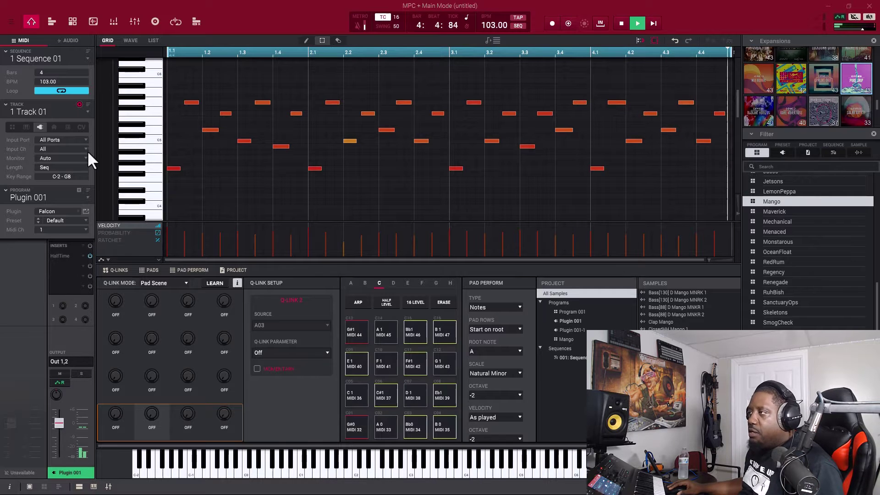
pyautogui.click(87, 112)
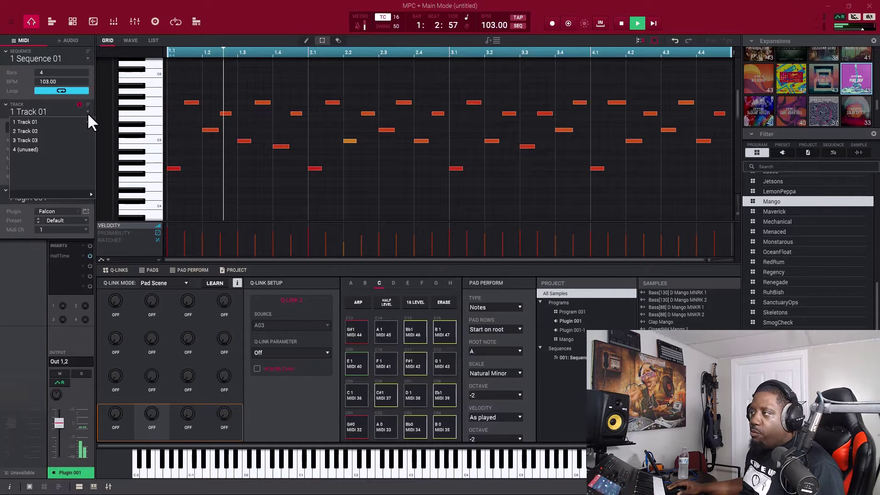
pyautogui.click(68, 131)
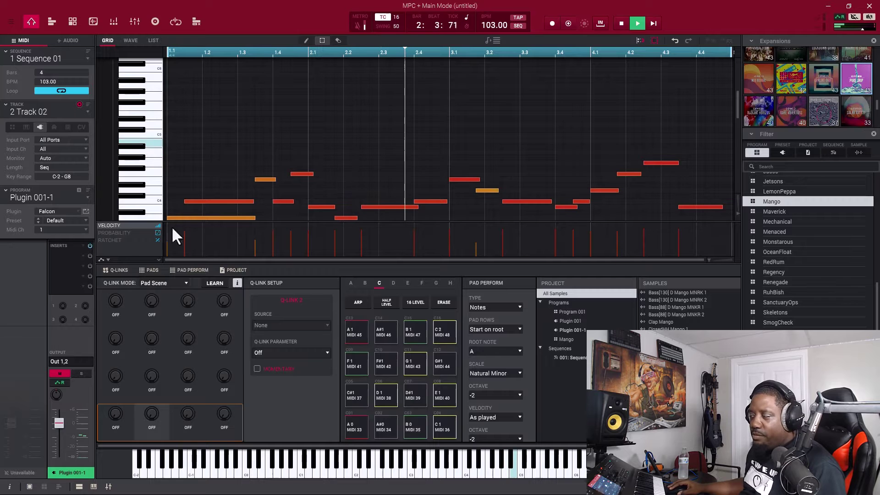
pyautogui.scroll(-3, 101, 210)
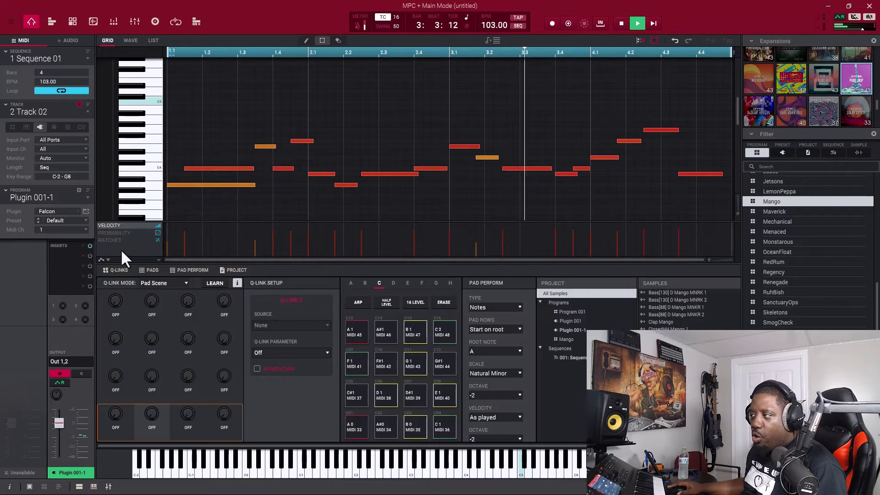
pyautogui.click(61, 373)
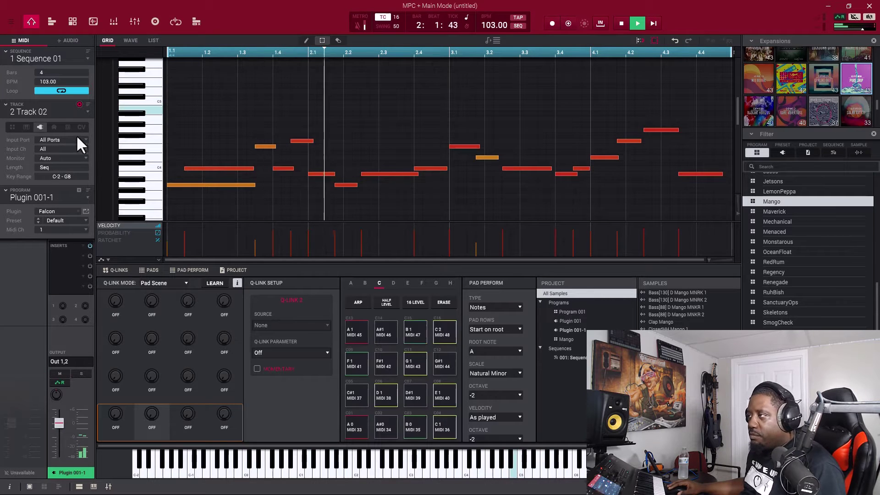
# Step: Switch back to Track 01, inspect its HalfTime insert effect during playback, and close the effect window
pyautogui.click(87, 112)
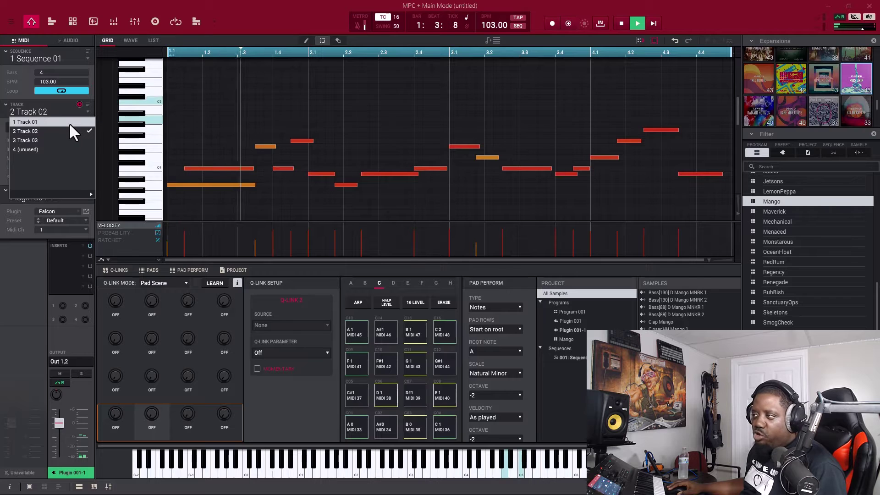
pyautogui.click(70, 123)
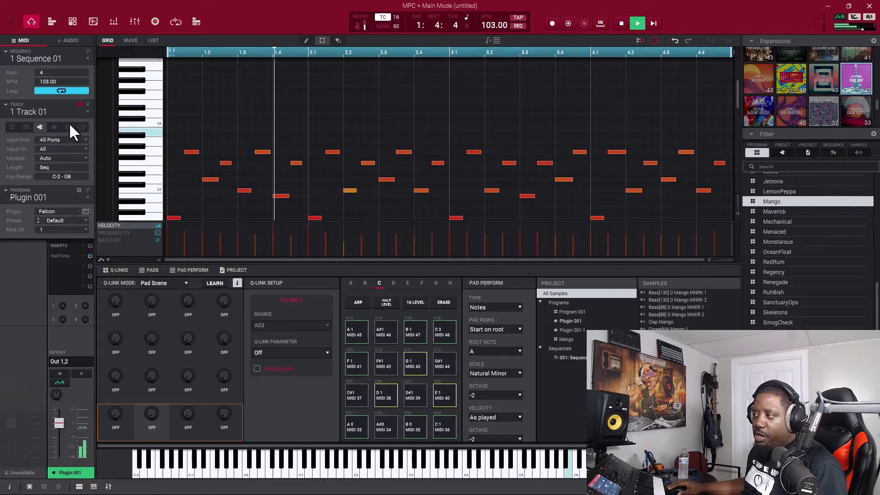
pyautogui.doubleClick(62, 256)
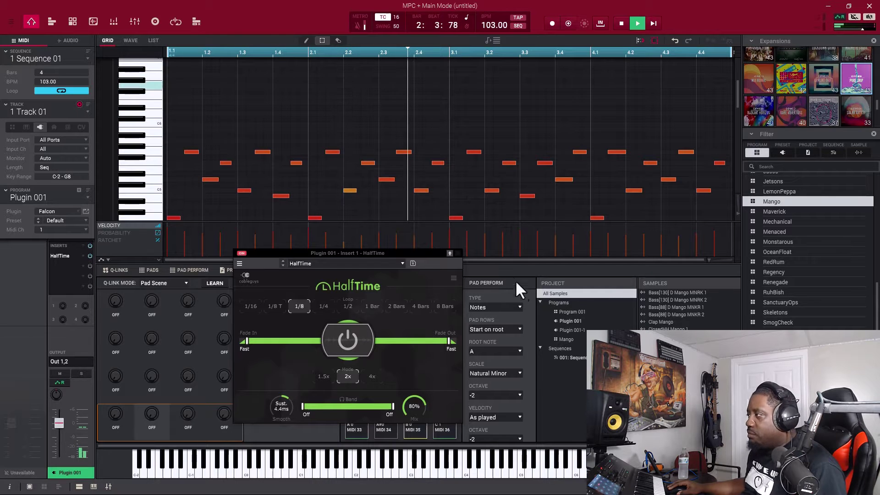
pyautogui.moveTo(419, 253); pyautogui.dragTo(402, 196)
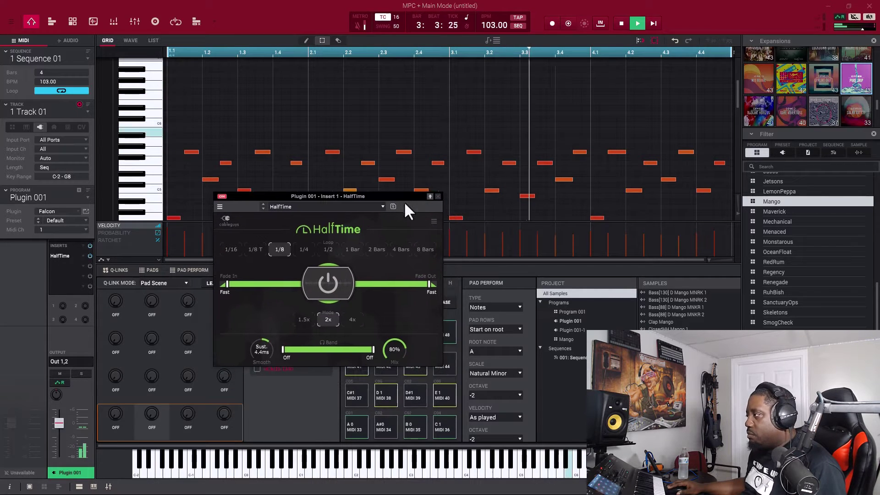
pyautogui.click(436, 197)
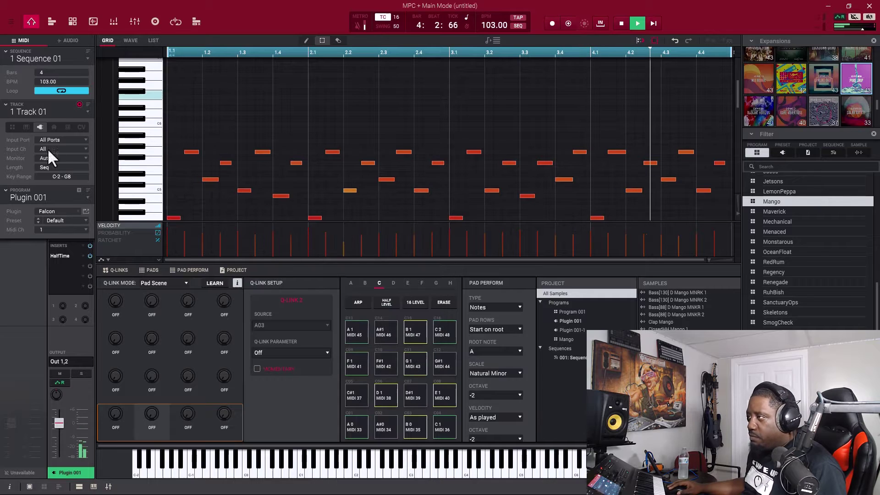
# Step: Switch to Track 03, unmute its Mango drums, and compare the beat with ClosedHH Mango 1 muted and unmuted before stopping playback
pyautogui.click(87, 113)
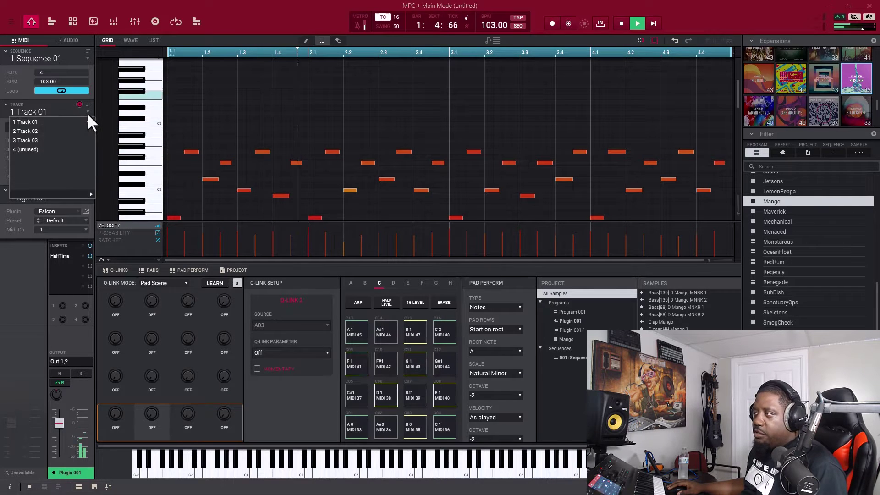
pyautogui.click(71, 139)
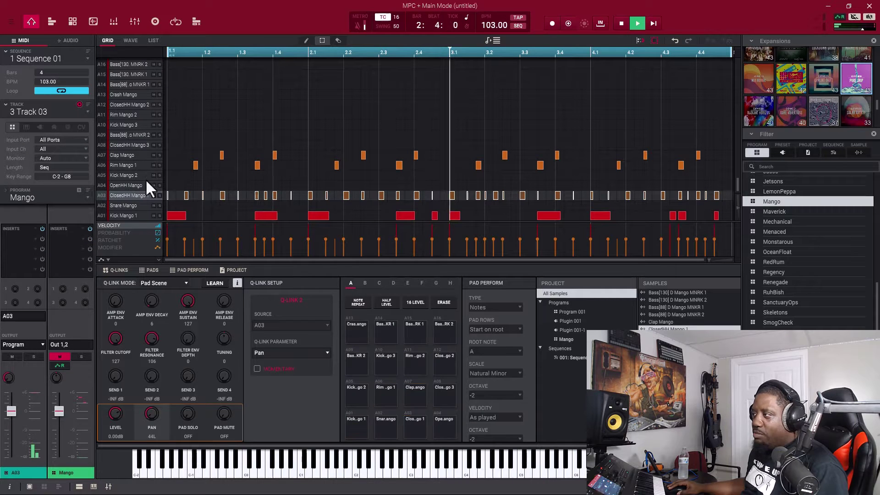
pyautogui.click(153, 196)
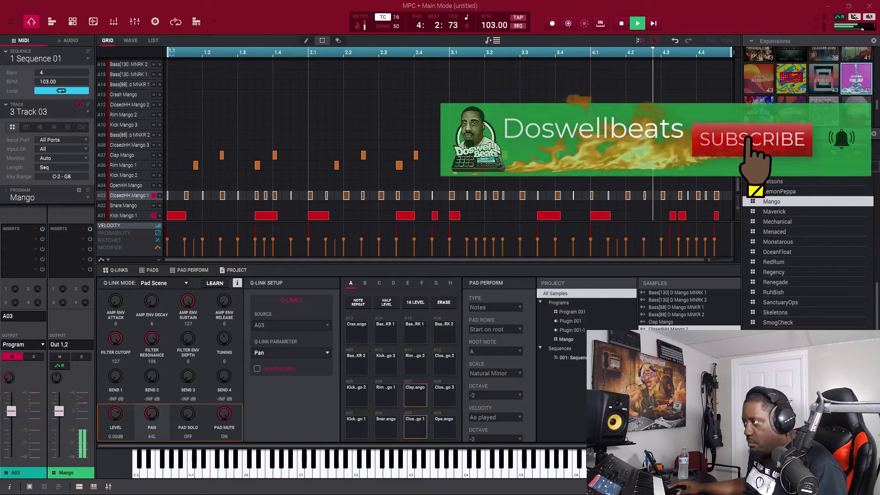
pyautogui.click(154, 195)
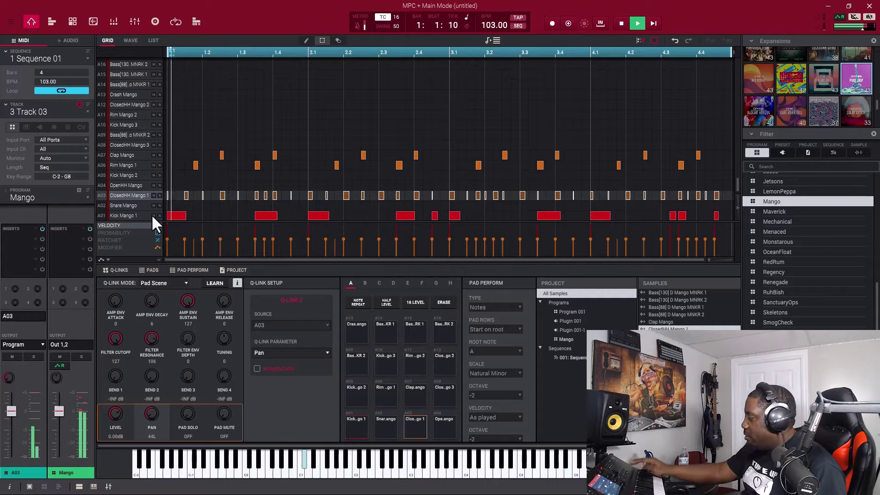
pyautogui.press('space')
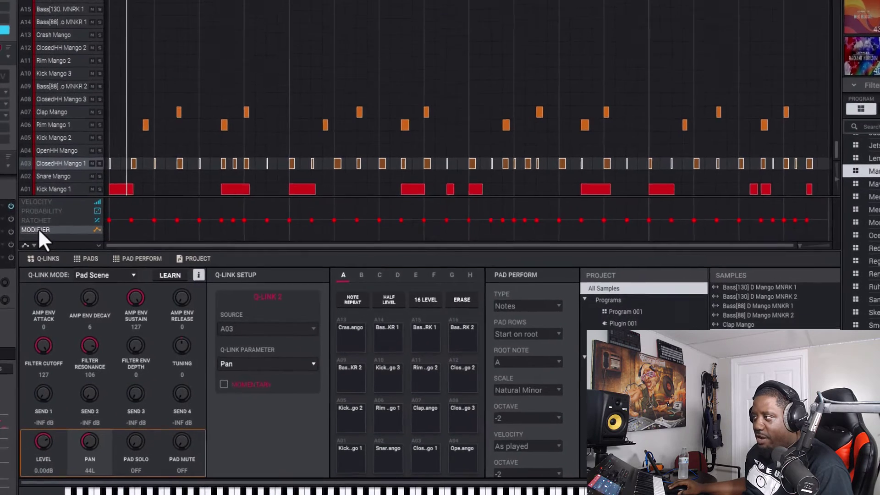
# Step: Show the Modifier lane and compare its points for Rim Mango 1, Kick Mango 1 and ClosedHH Mango 1
pyautogui.click(111, 247)
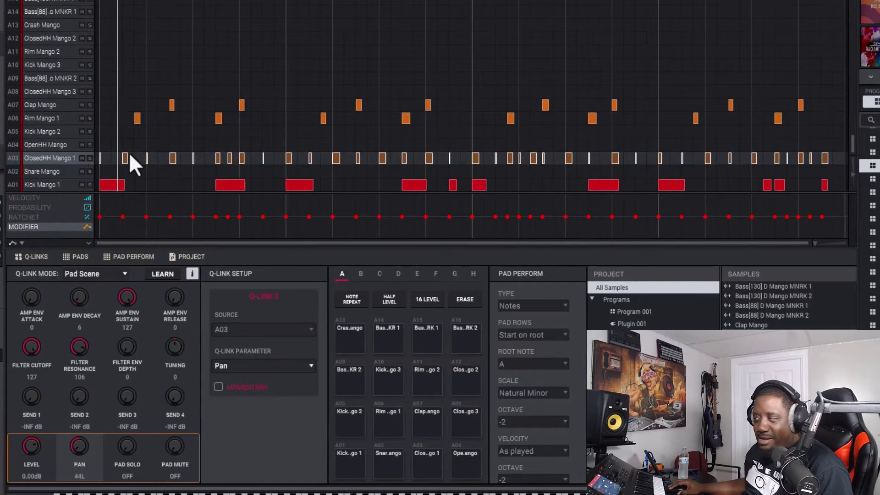
pyautogui.click(45, 118)
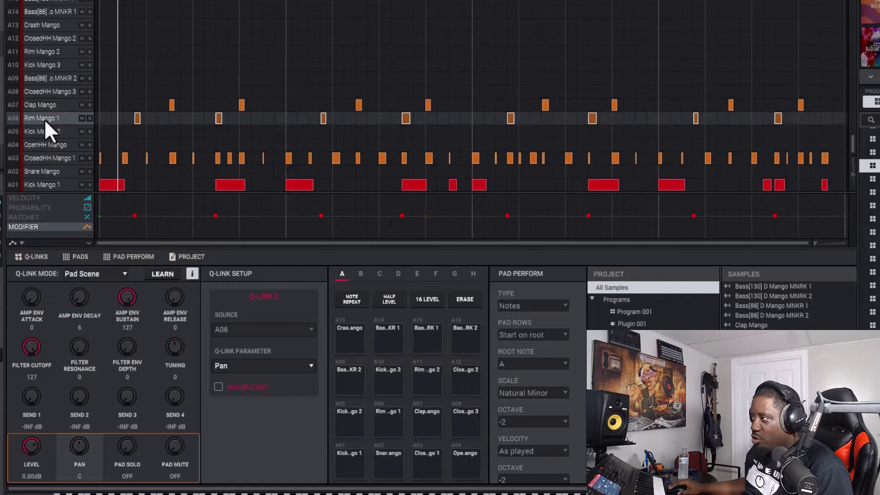
pyautogui.click(57, 159)
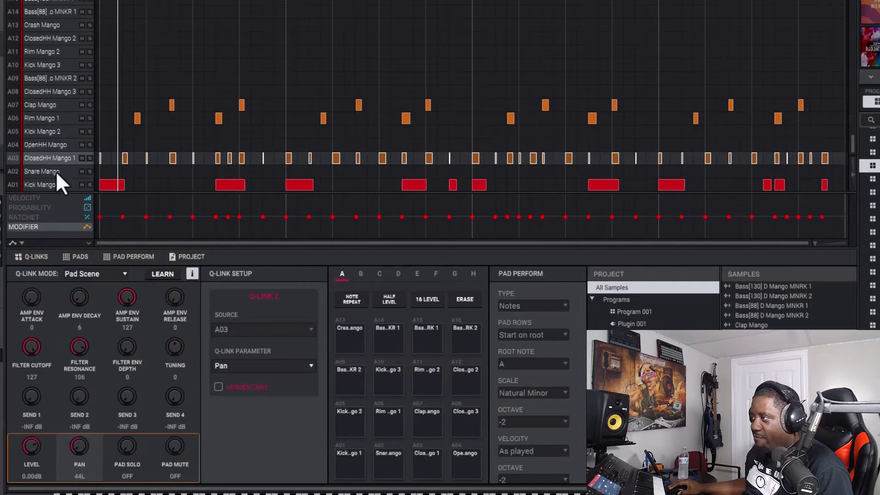
pyautogui.click(49, 186)
pyautogui.click(62, 161)
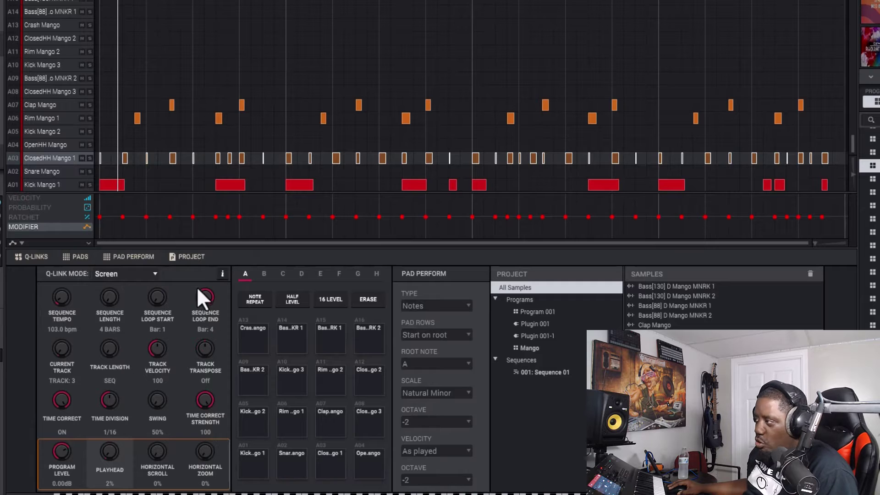
# Step: Show the Q-Link Setup details and set the Q-Link mode to Pad Scene
pyautogui.click(222, 274)
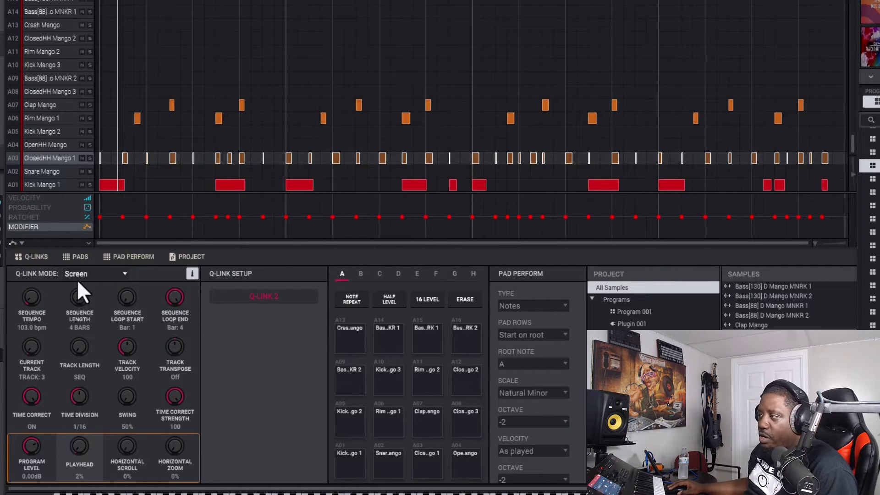
pyautogui.click(123, 274)
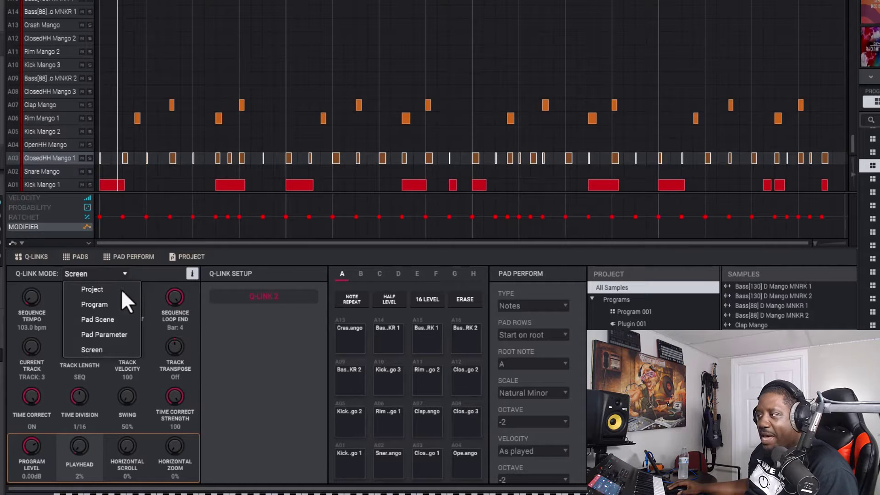
pyautogui.click(102, 320)
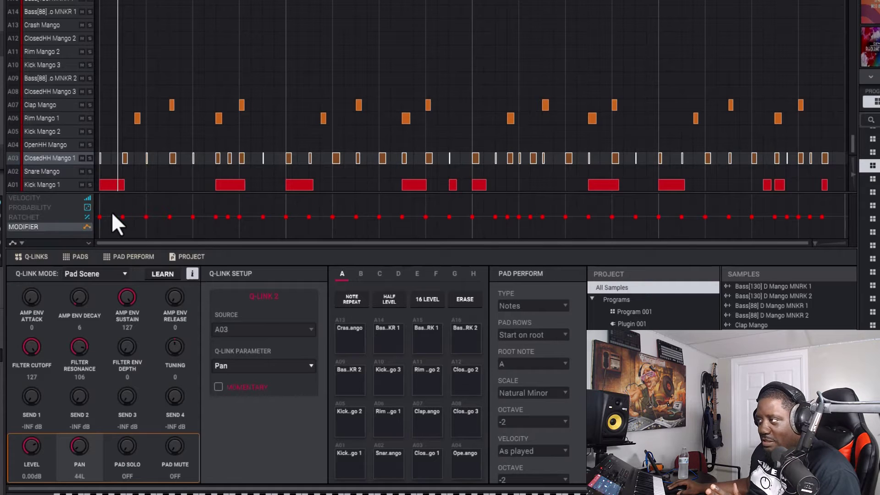
# Step: Set the ClosedHH Mango 1 modifier parameter to Tuning, enable Momentary on the Tuning Q-Link, and try turning it
pyautogui.click(99, 217)
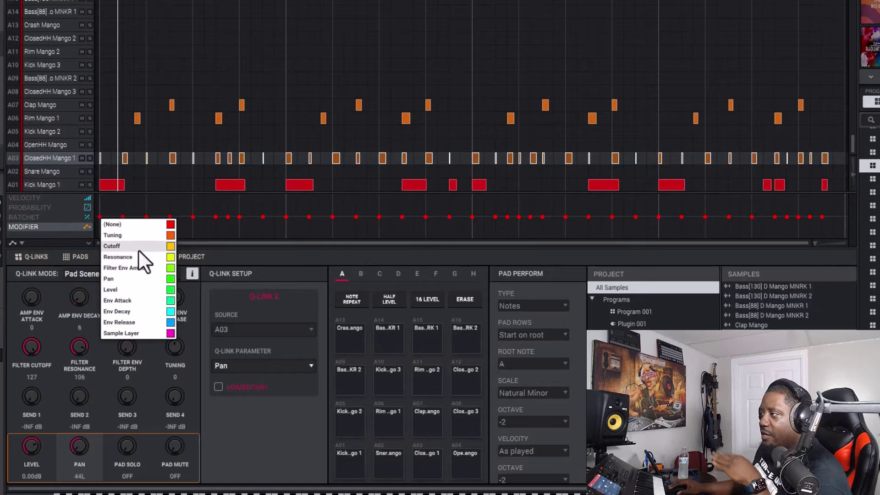
pyautogui.click(131, 235)
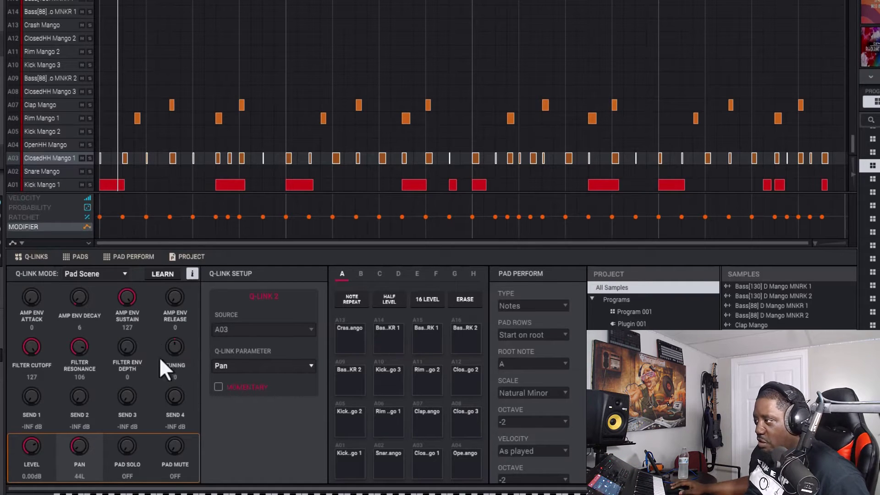
pyautogui.click(168, 348)
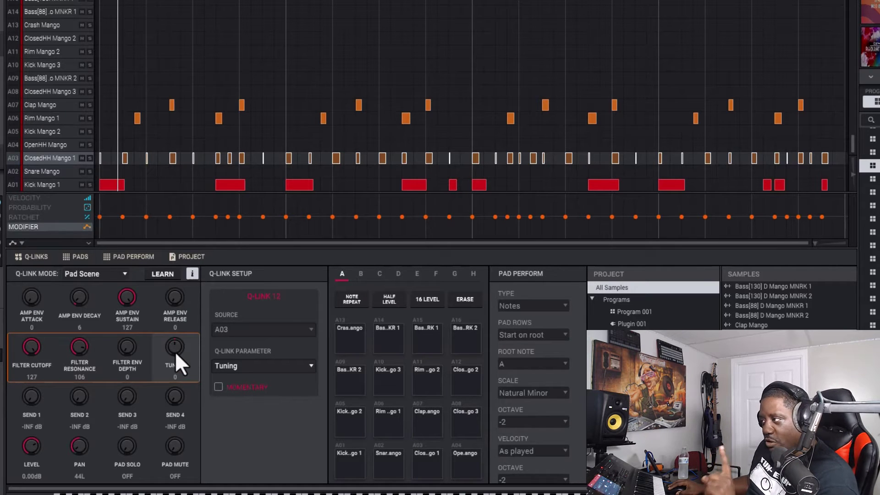
pyautogui.moveTo(175, 351); pyautogui.dragTo(175, 320)
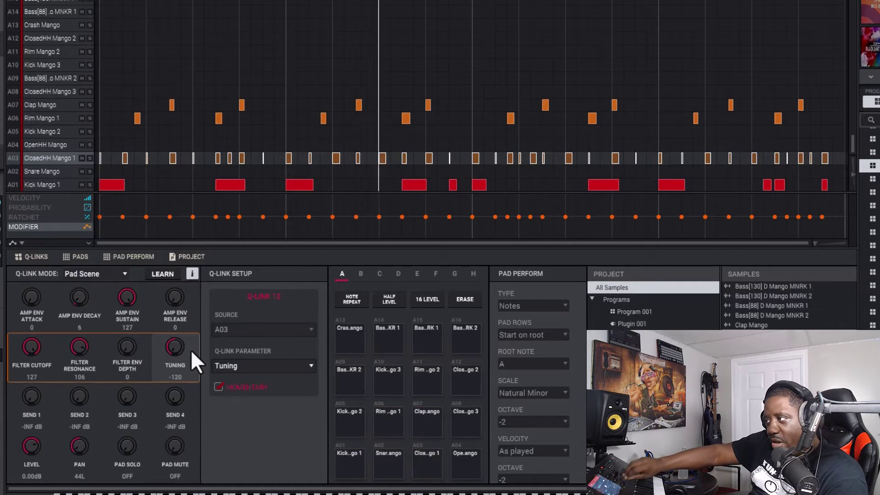
# Step: Solo ClosedHH Mango 1 and record Tuning automation by sweeping the Tuning Q-Link up and down during playback
pyautogui.click(90, 158)
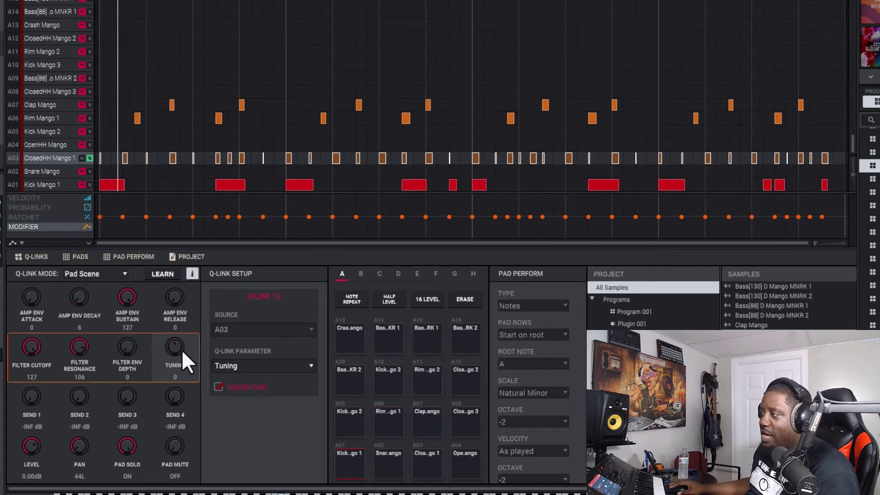
pyautogui.moveTo(175, 346)
pyautogui.mouseDown()
pyautogui.moveTo(175, 413)
pyautogui.moveTo(175, 343)
pyautogui.mouseUp()
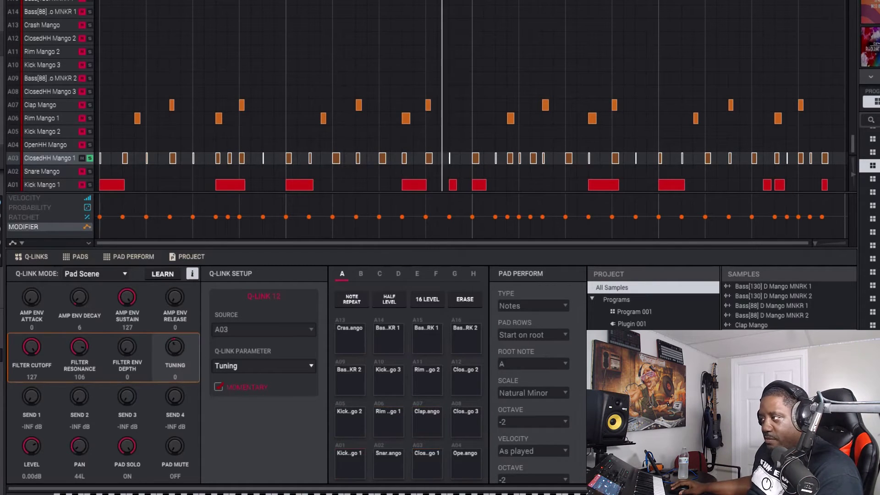
pyautogui.moveTo(173, 344); pyautogui.dragTo(173, 412)
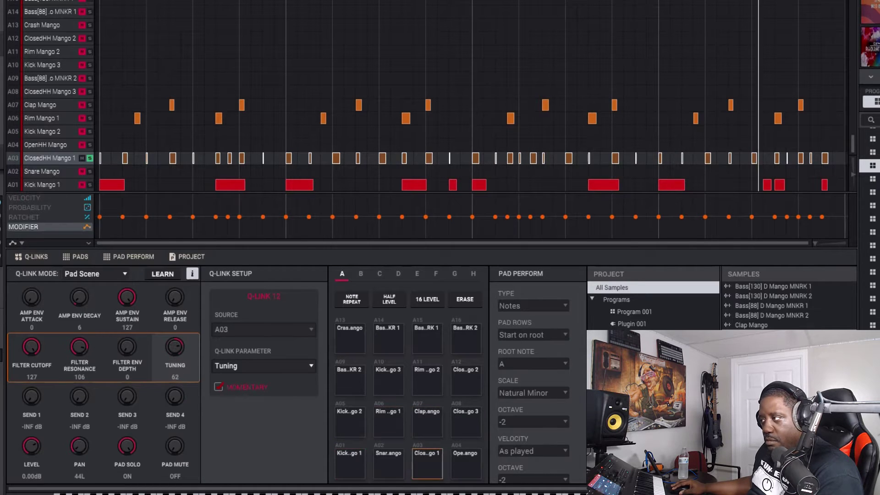
pyautogui.moveTo(175, 381); pyautogui.dragTo(174, 413)
pyautogui.moveTo(172, 362); pyautogui.dragTo(173, 332)
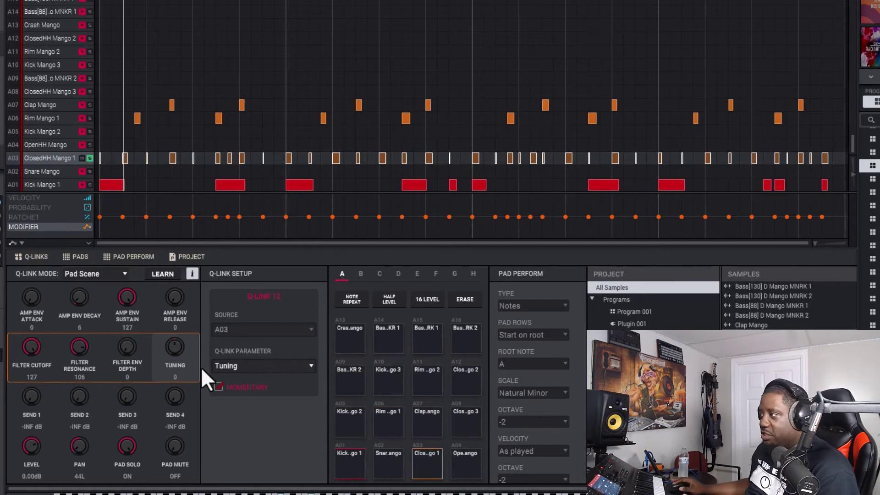
pyautogui.click(176, 353)
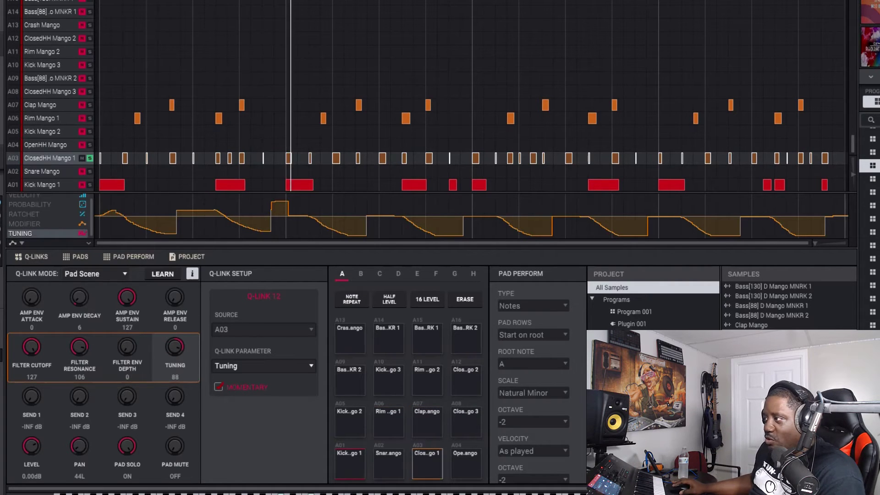
pyautogui.moveTo(175, 347)
pyautogui.mouseDown()
pyautogui.moveTo(175, 312)
pyautogui.moveTo(175, 359)
pyautogui.mouseUp()
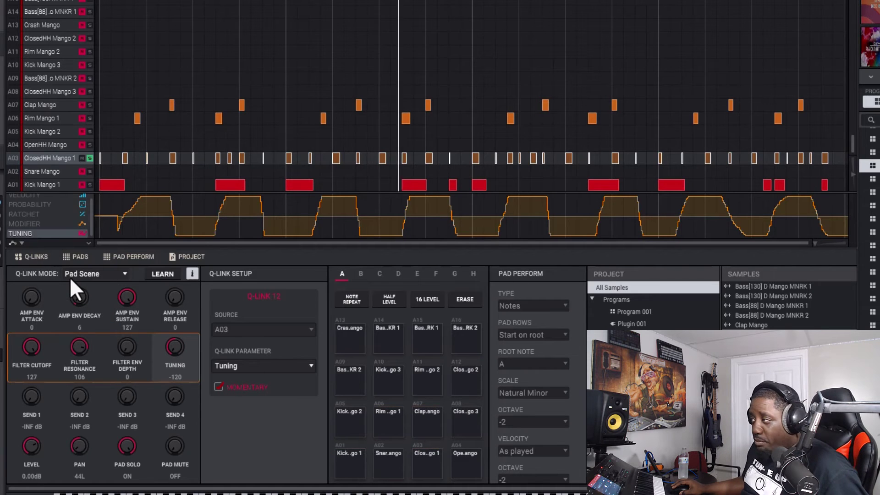
# Step: Return to the Modifier lane, set the hi-hat's modifier to Pan, and record Pan Q-Link sweeps, comparing Momentary off and on
pyautogui.click(28, 225)
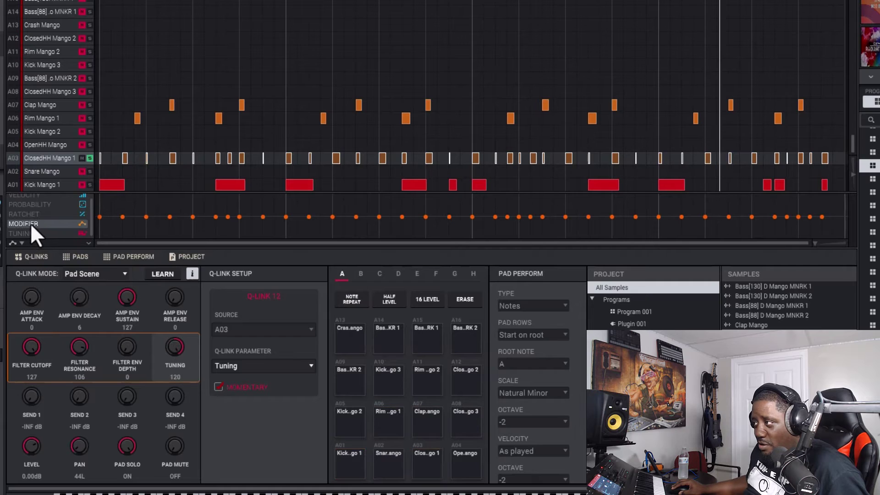
pyautogui.moveTo(98, 218)
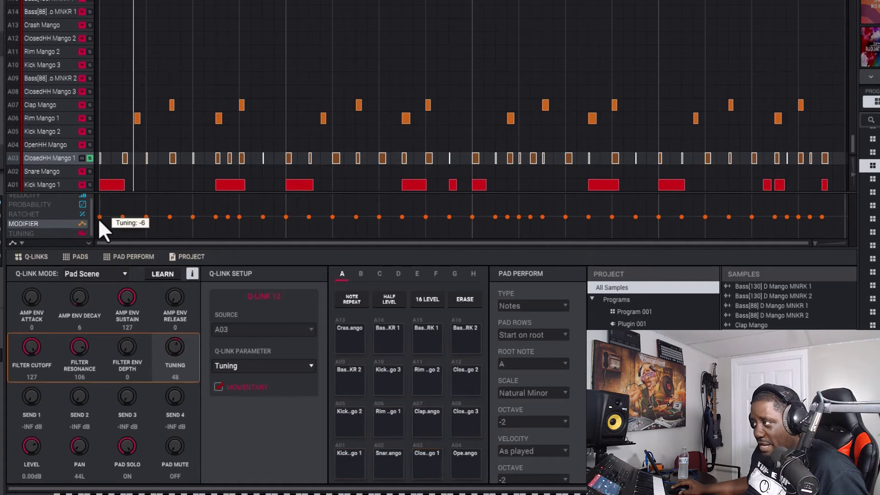
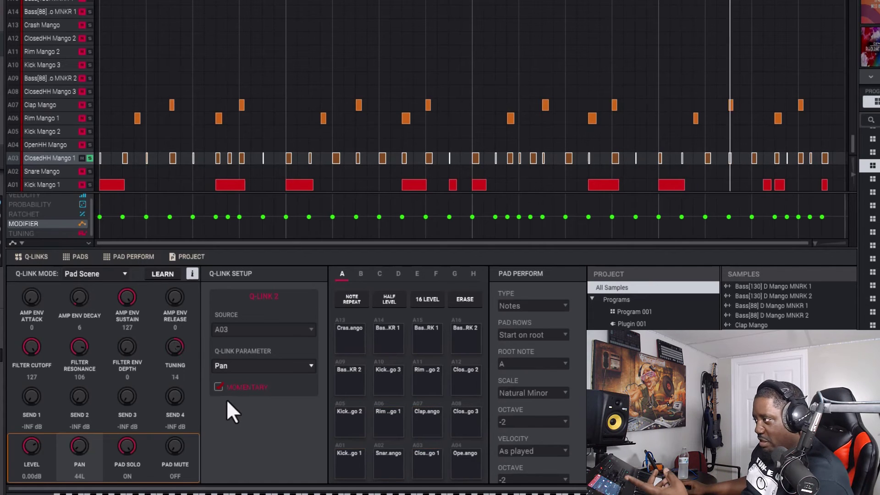
pyautogui.click(218, 388)
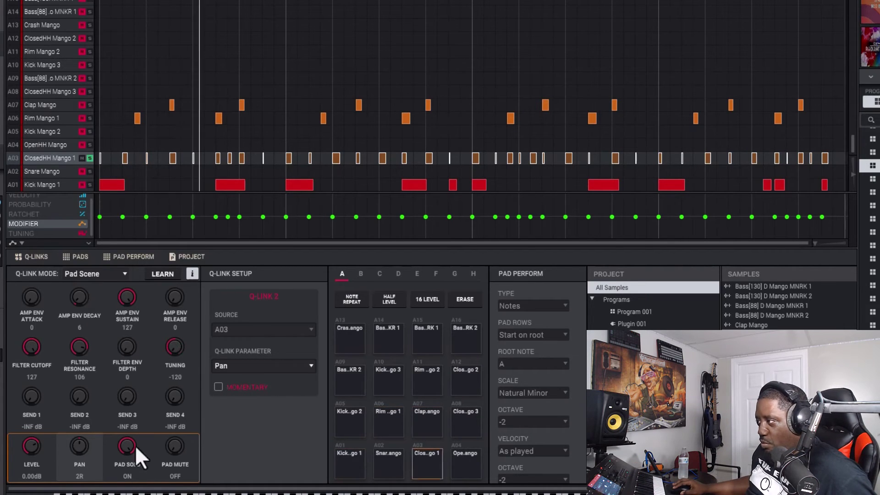
pyautogui.click(219, 387)
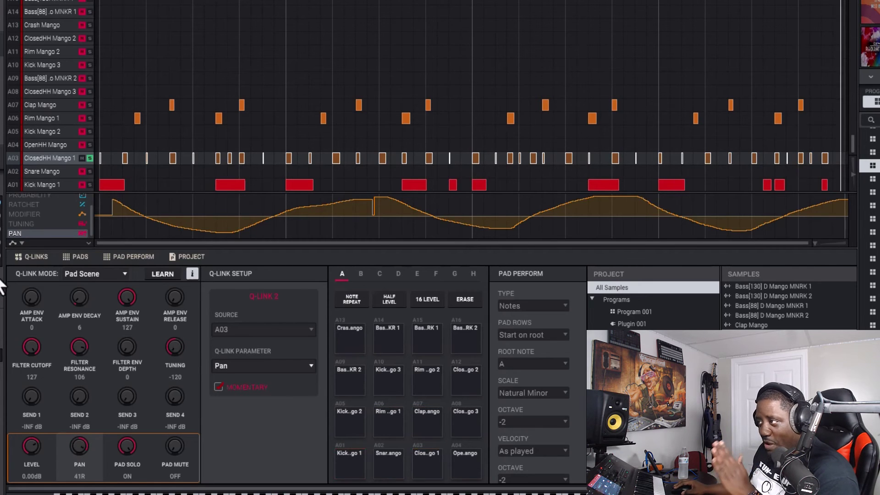
# Step: Show the Modifier lane again and unsolo ClosedHH Mango 1 to hear it with the full beat
pyautogui.click(27, 215)
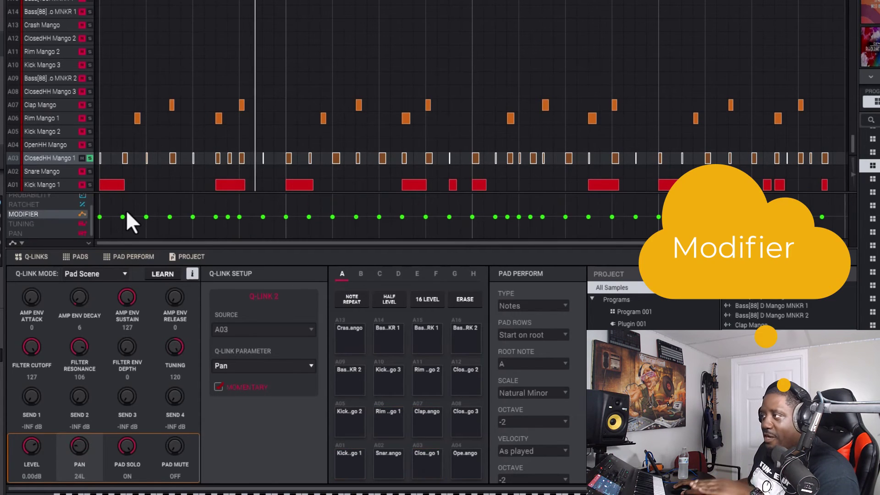
pyautogui.moveTo(100, 218)
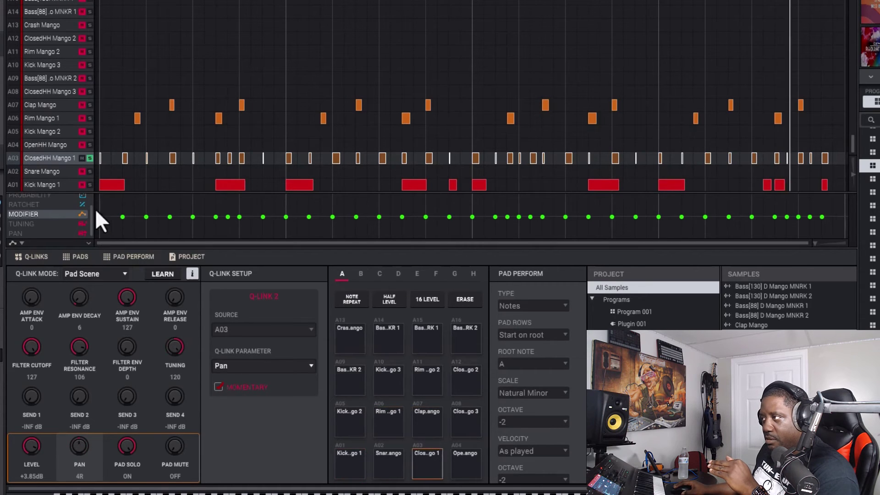
pyautogui.click(90, 158)
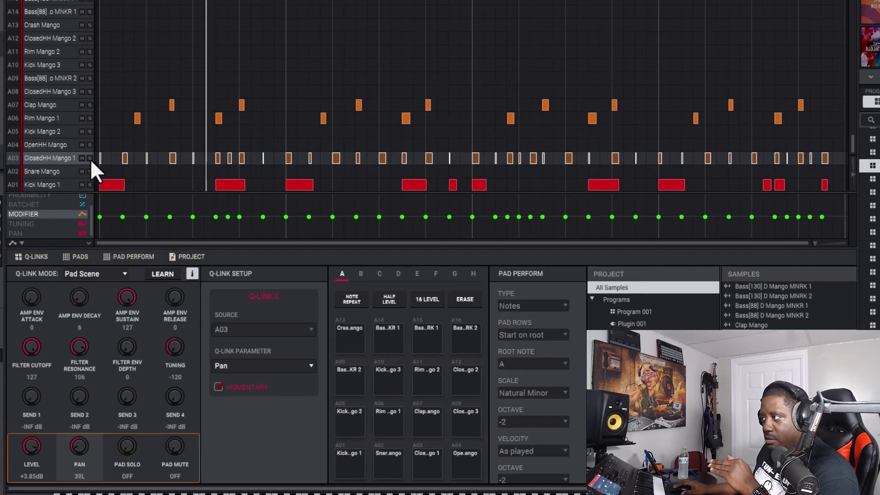